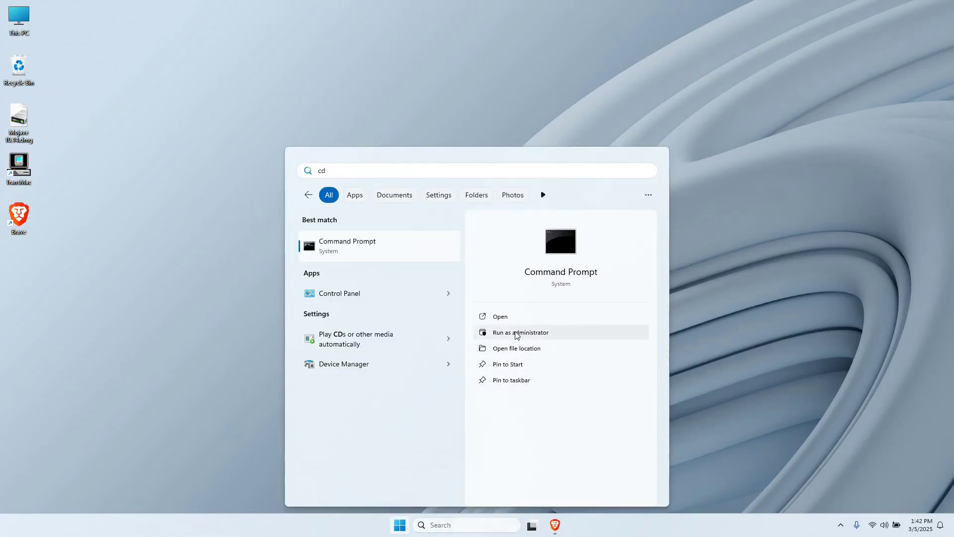
- Start DiskPart in an administrator Command Prompt and list disks: Disk 0 119 GB, Disk 1 29 GB
click(517, 333)
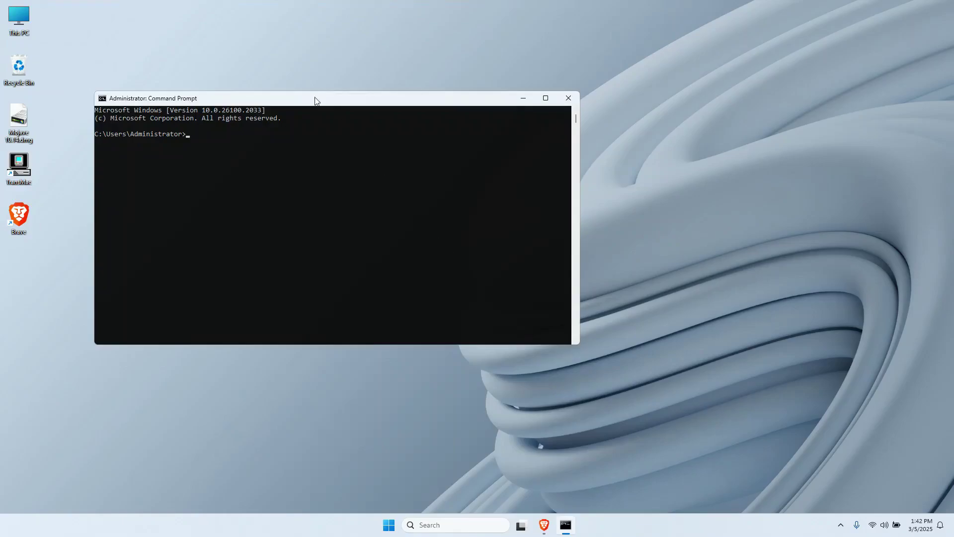
text(diskpa)
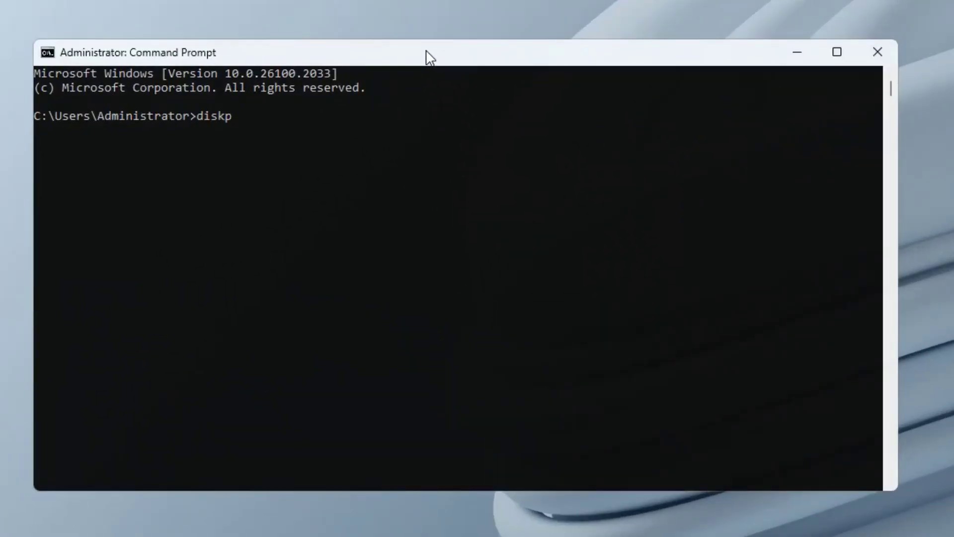
text(rt)
key(Return)
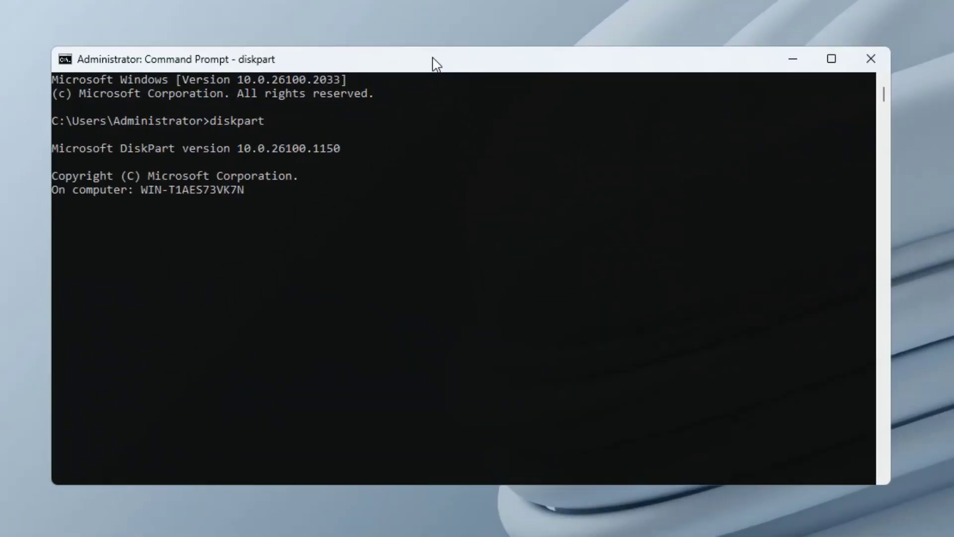
text(list)
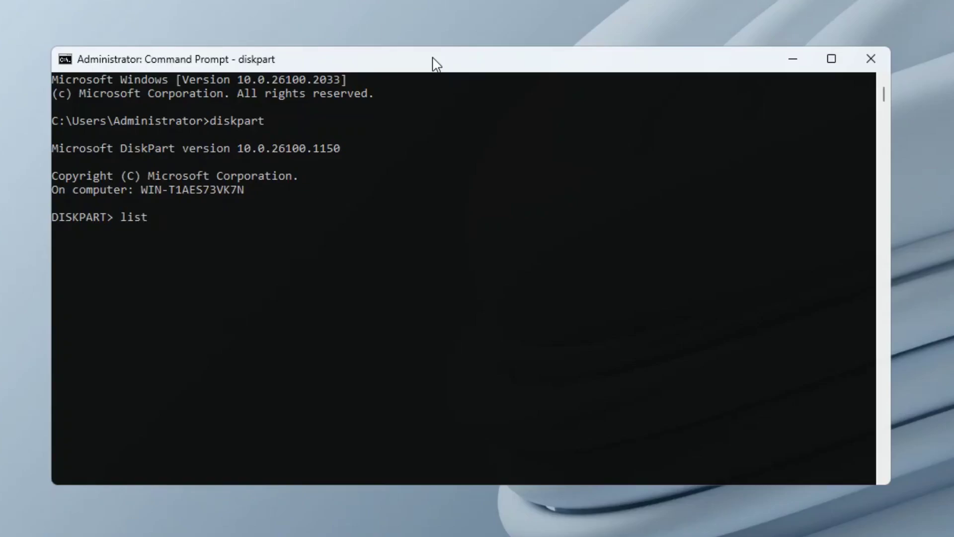
text( disk)
key(Return)
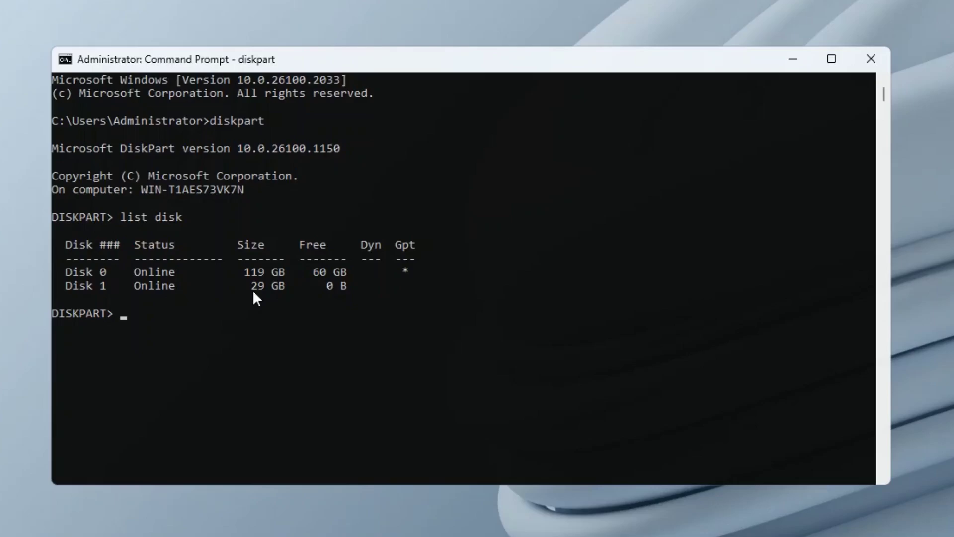
- Select Disk 1 in DiskPart and wipe it with clean
text(select disk 1)
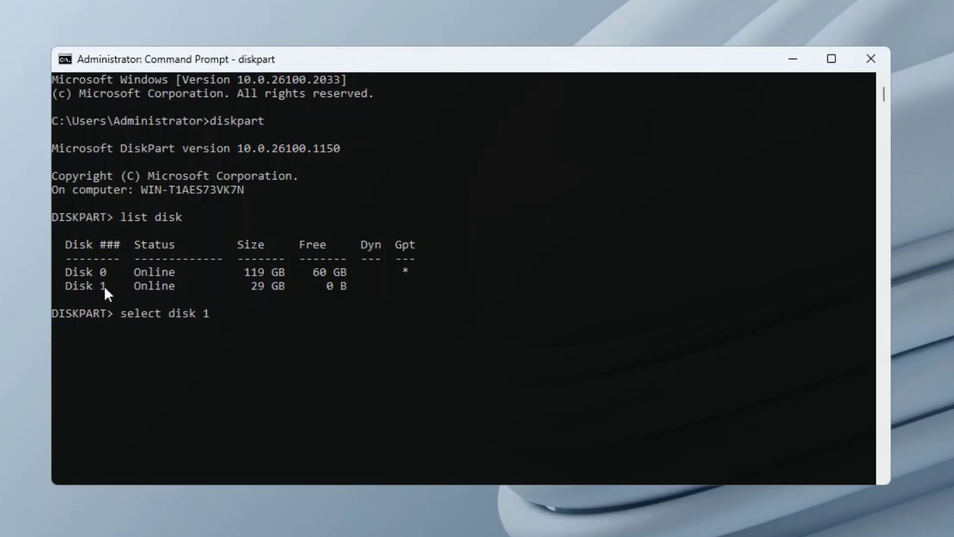
key(Return)
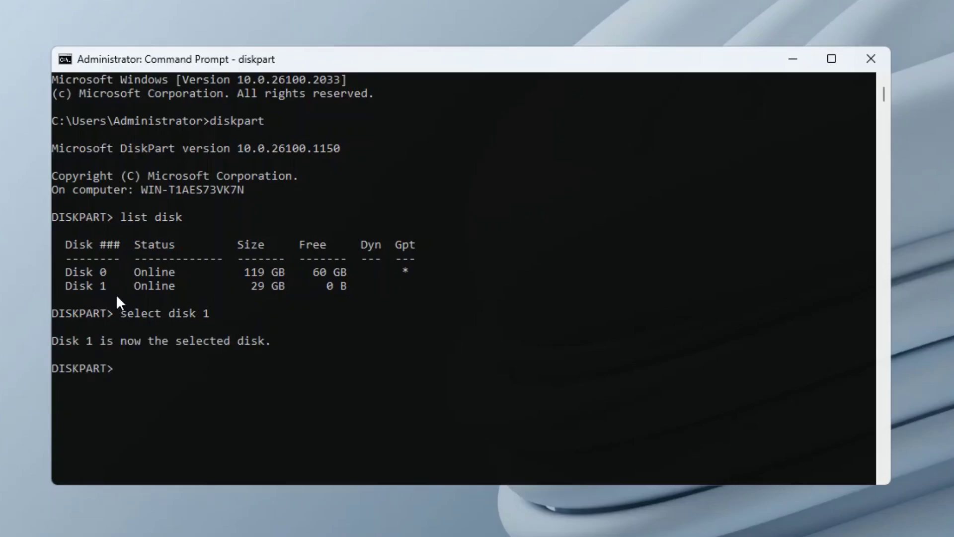
text(clean)
key(Return)
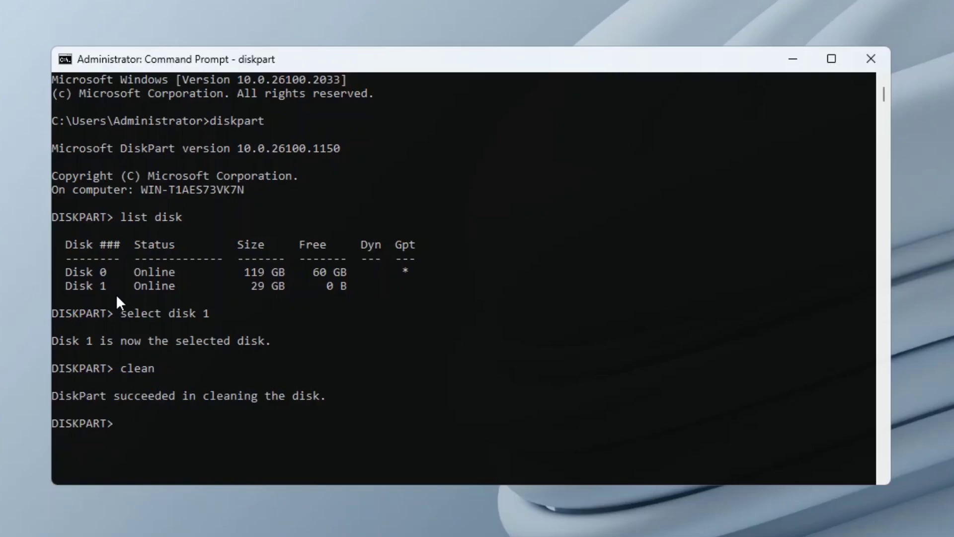
- Convert Disk 1 to GPT and create a primary partition on it
text(convert gpt)
key(Return)
text(c)
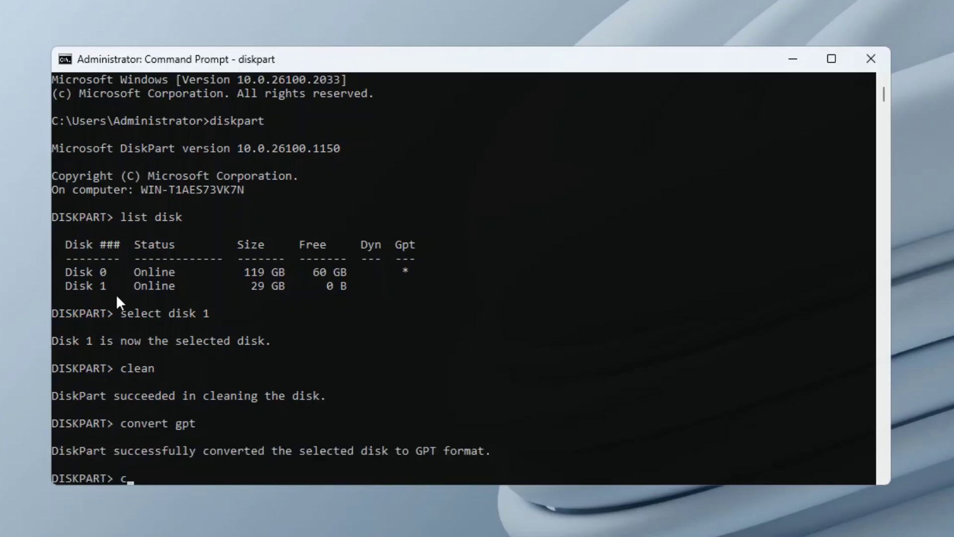
text(reate partition primary)
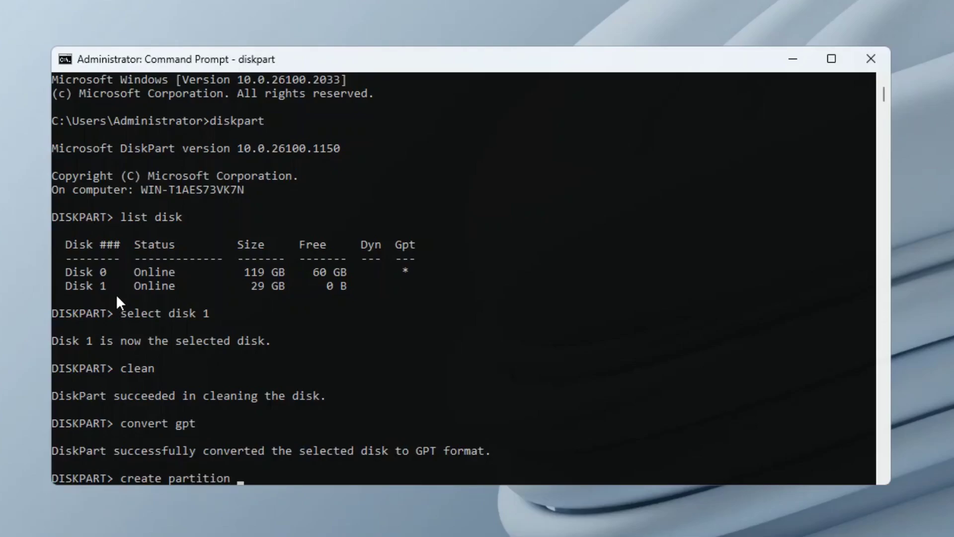
key(Return)
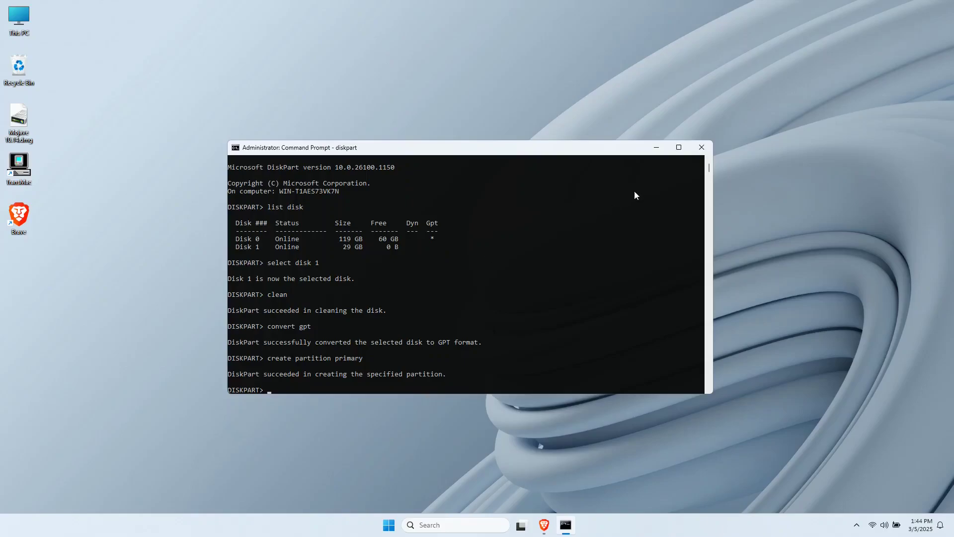
- Look up MacBook Pro (Retina, 2012–2015) in the Apple Macs sheet: OS X 10.8 through macOS 12 Monterey
click(701, 147)
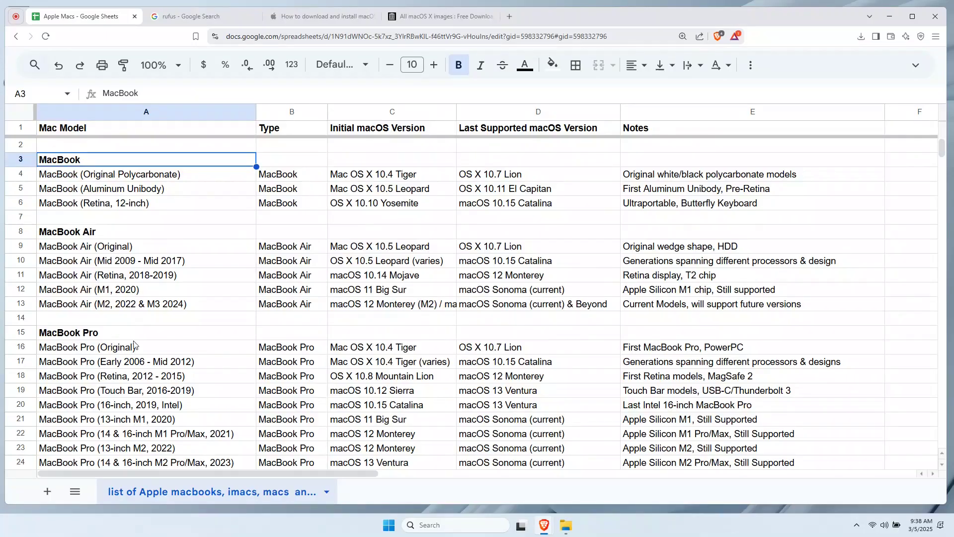
click(133, 333)
scroll(132, 333, down, 8)
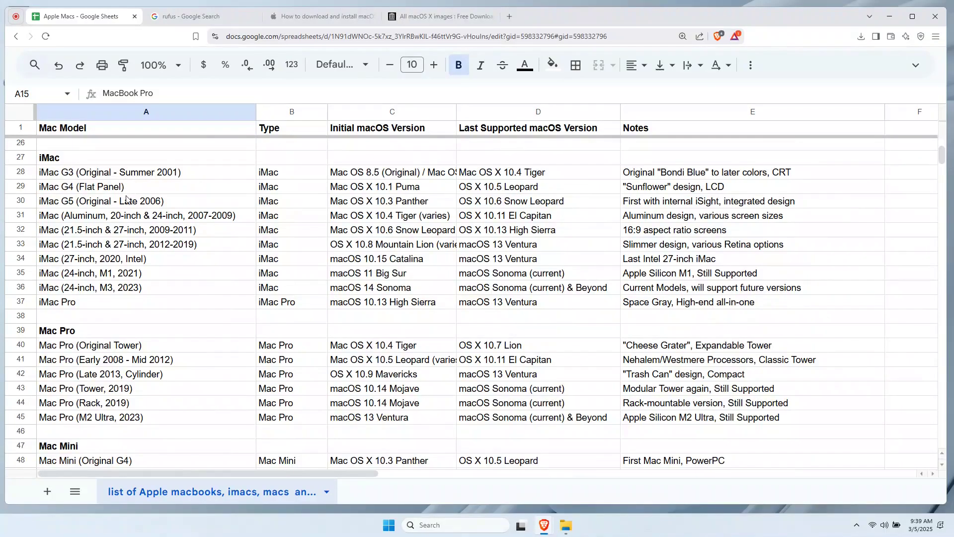
scroll(127, 201, down, 3)
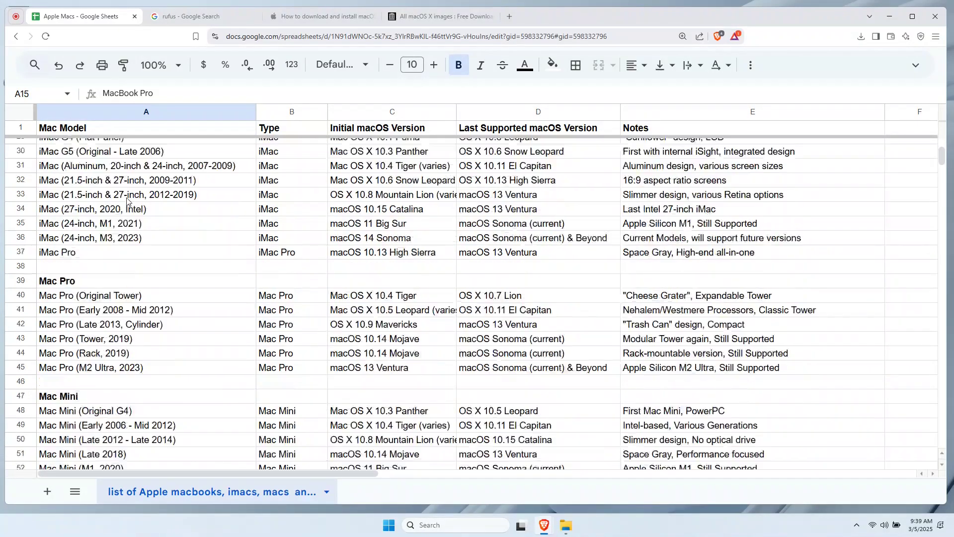
scroll(127, 201, up, 1)
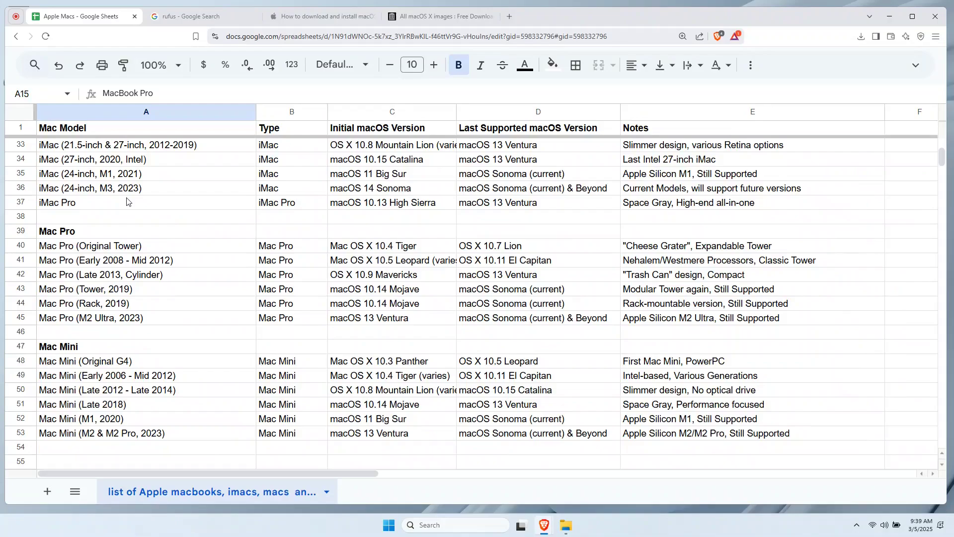
scroll(126, 201, up, 5)
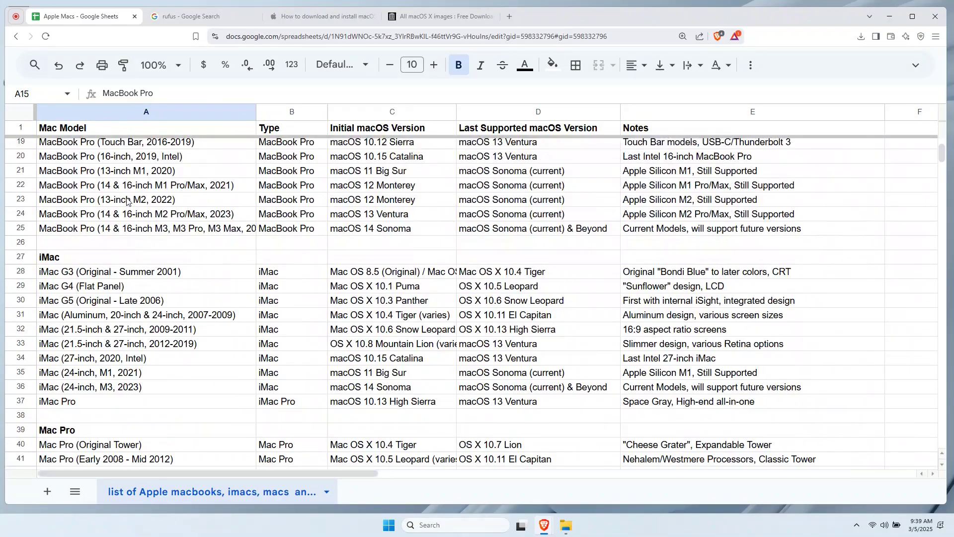
scroll(124, 283, up, 4)
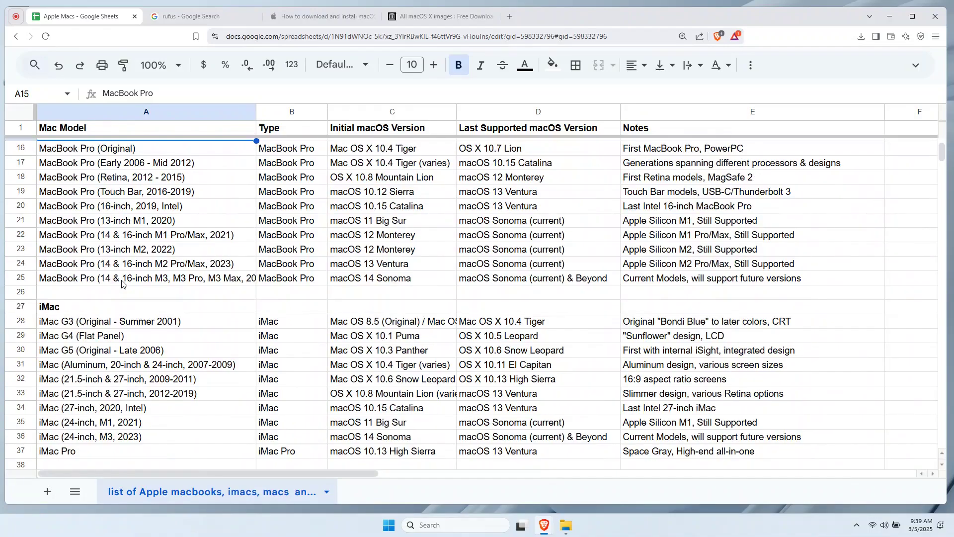
click(488, 277)
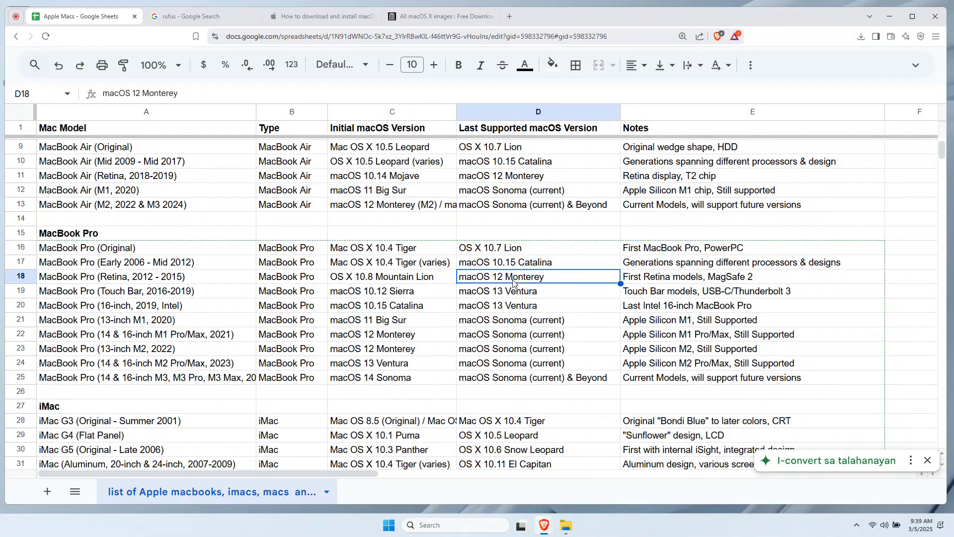
click(438, 282)
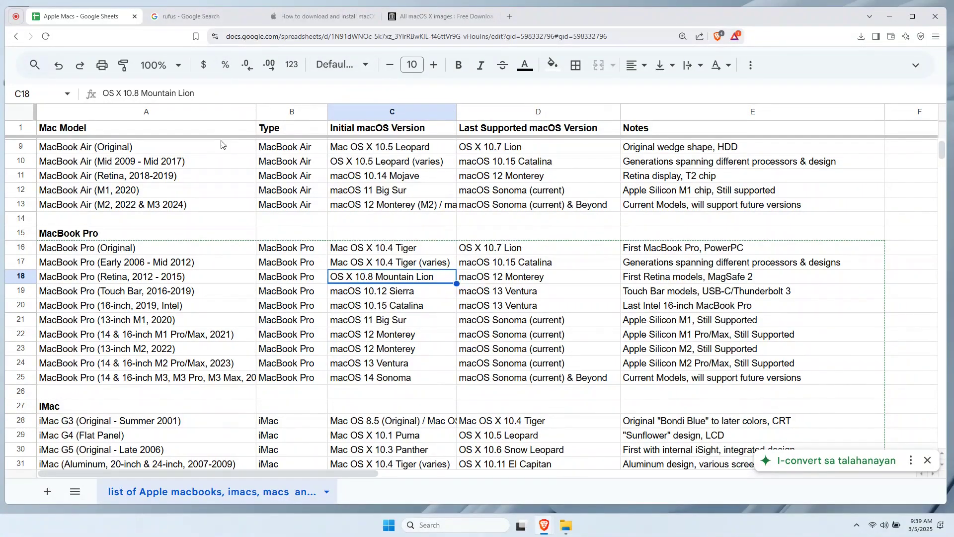
- Scroll Apple's macOS download page to the older-versions disk images, Sierra 10.12 down to Lion 10.7
click(323, 16)
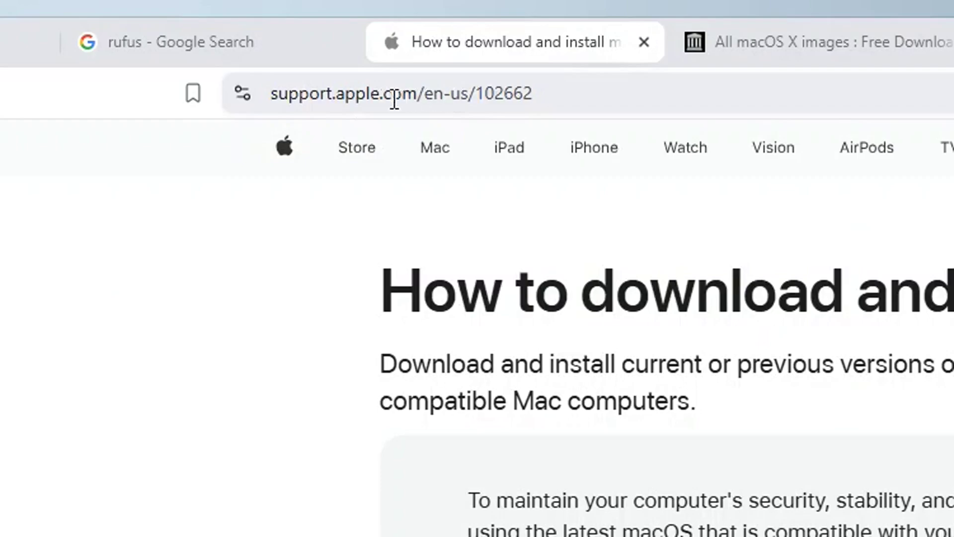
click(594, 98)
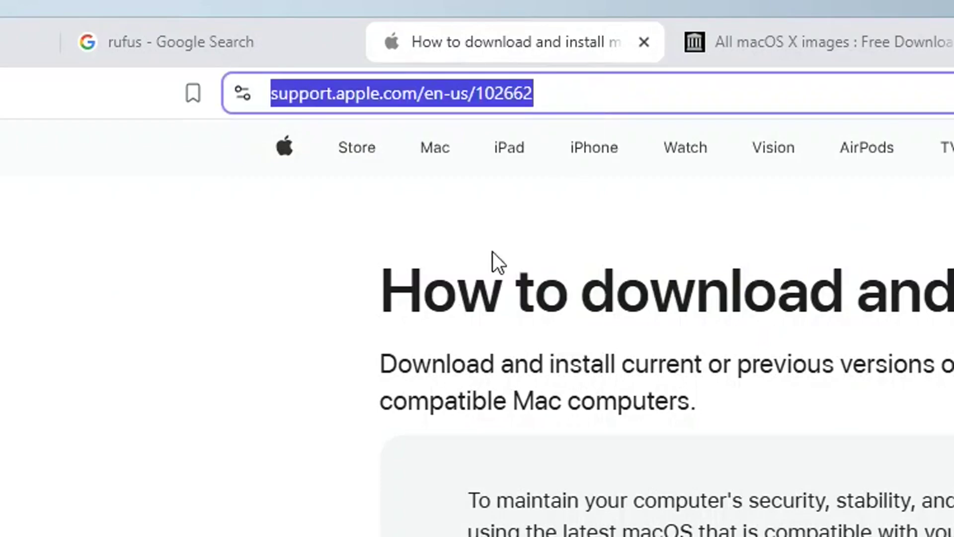
click(285, 460)
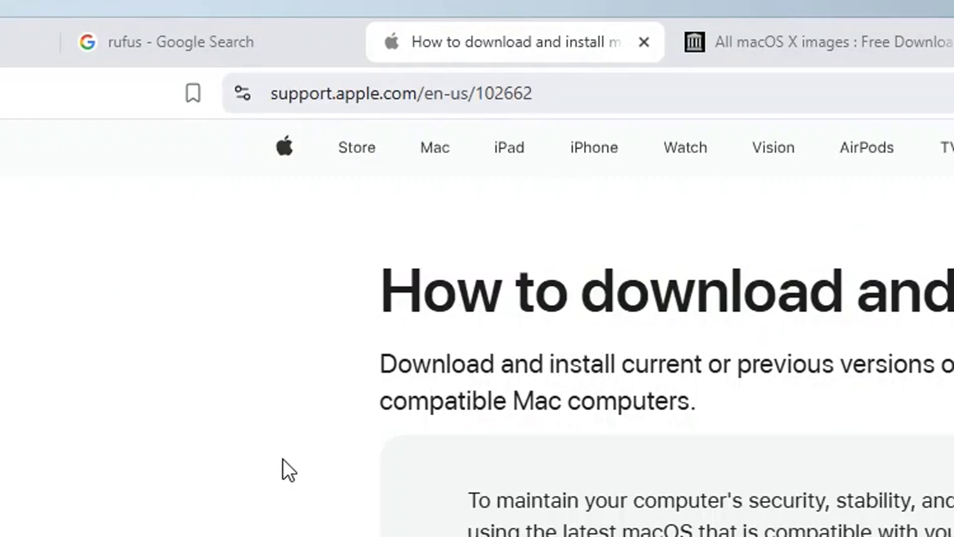
scroll(447, 249, down, 10)
drag(269, 131, 588, 128)
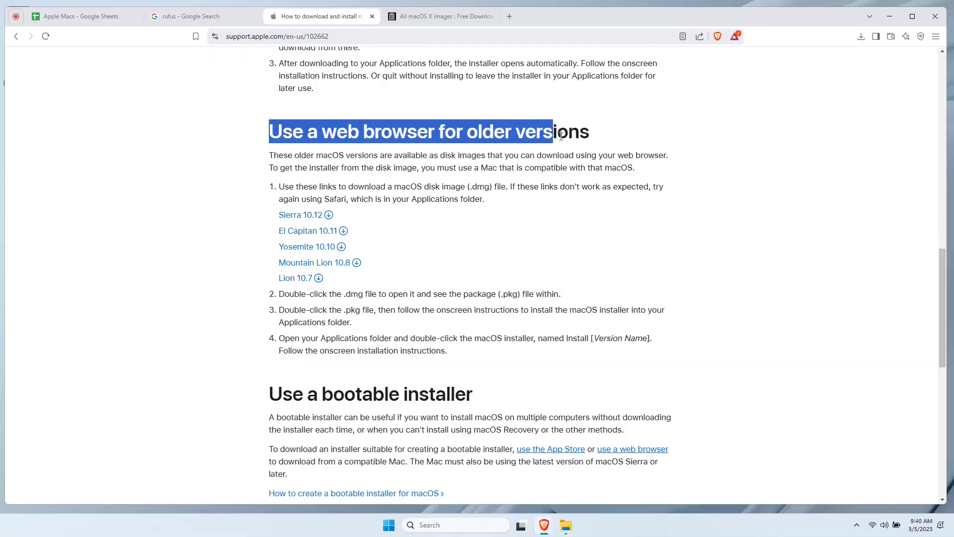
click(251, 245)
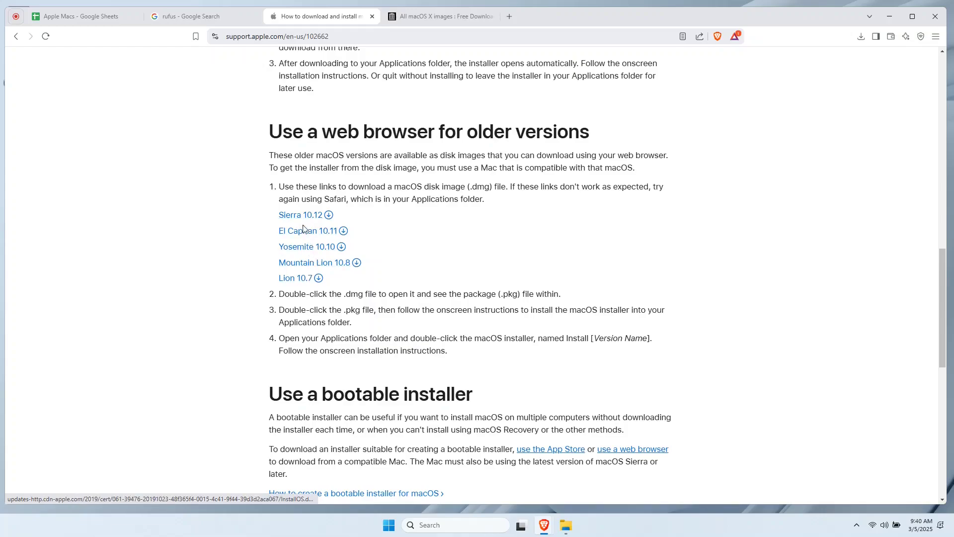
scroll(300, 226, down, 1)
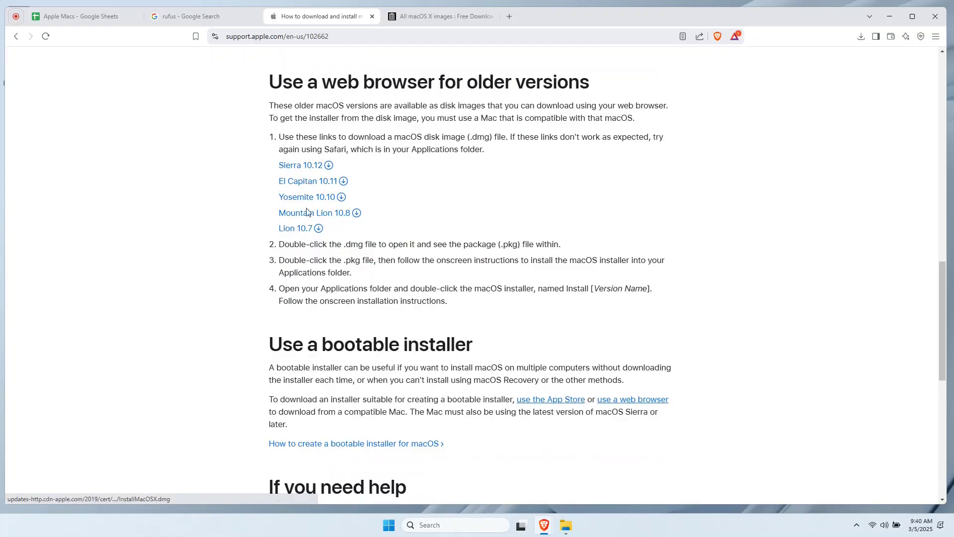
- On the Internet Archive macOS images page, list the MAC OS X DISK IMAGE download files
click(412, 18)
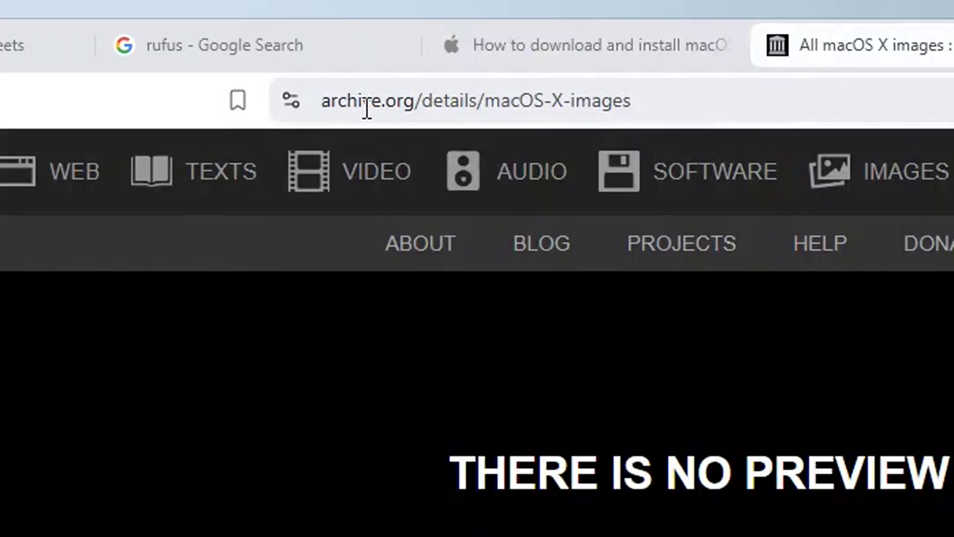
click(657, 101)
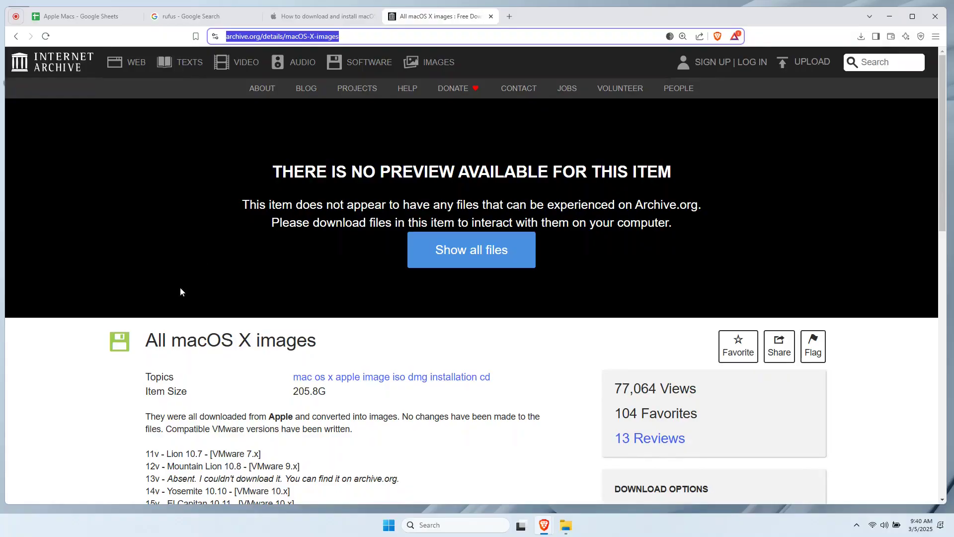
click(142, 393)
scroll(541, 354, down, 4)
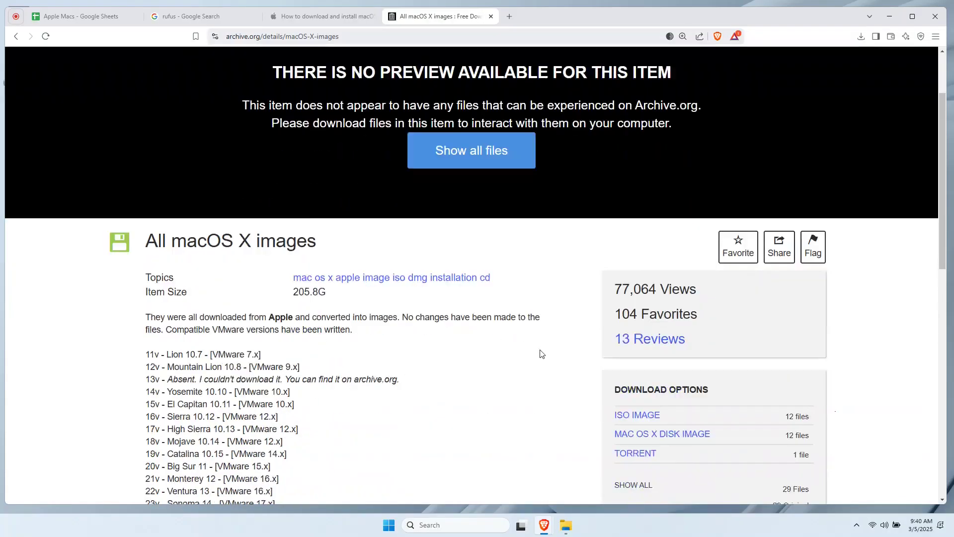
click(718, 335)
scroll(717, 338, down, 2)
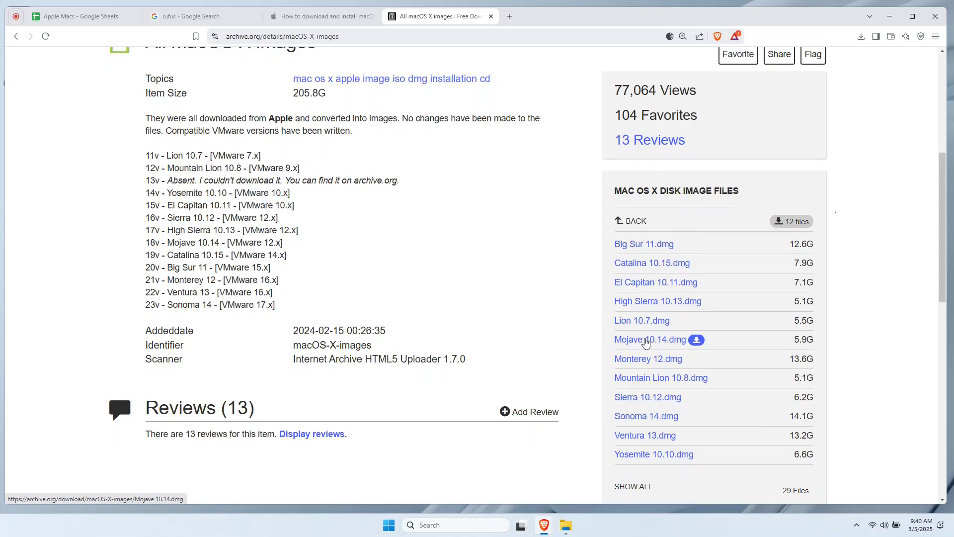
- Download Mojave 10.14.dmg and save it to the Desktop
click(679, 343)
click(55, 123)
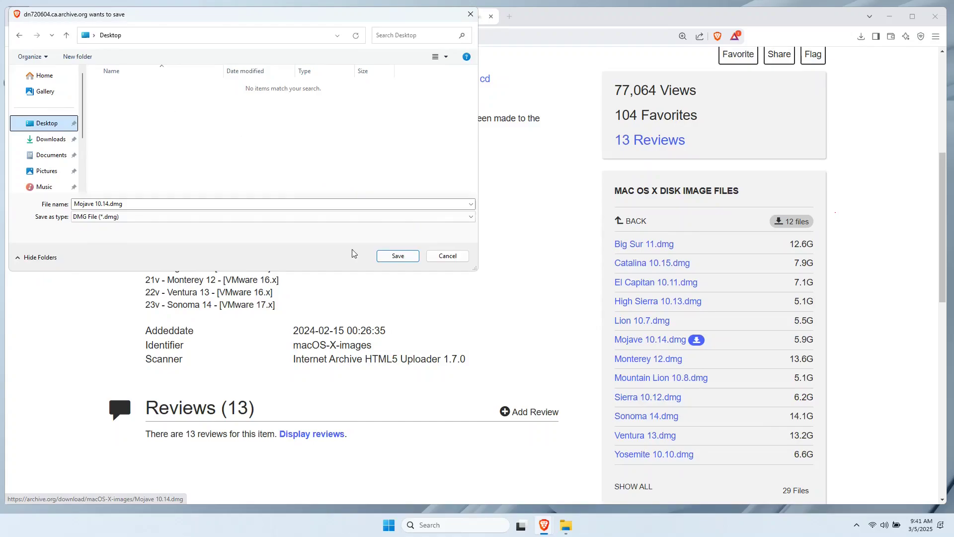
click(397, 256)
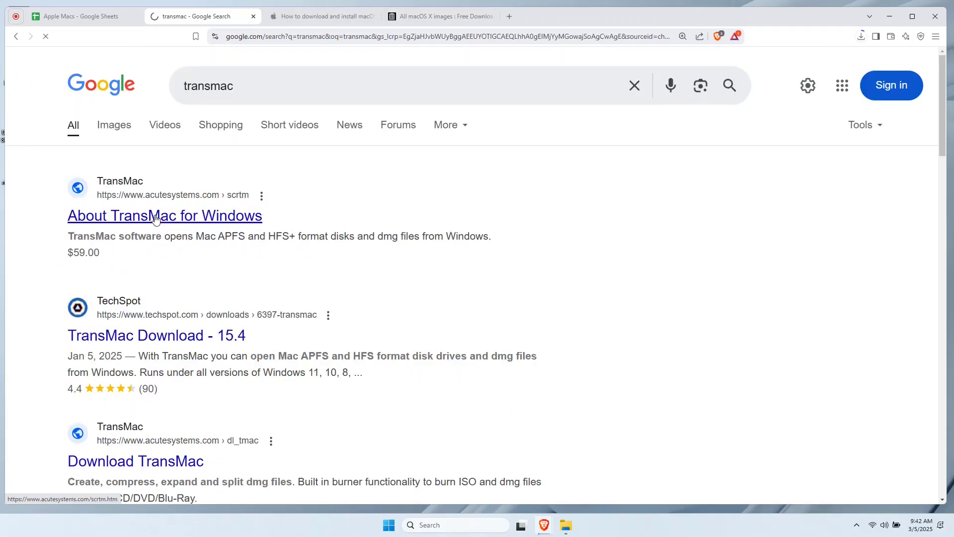
- Download tmsetup.zip from the About TransMac for Windows page and save it to the Desktop
click(155, 216)
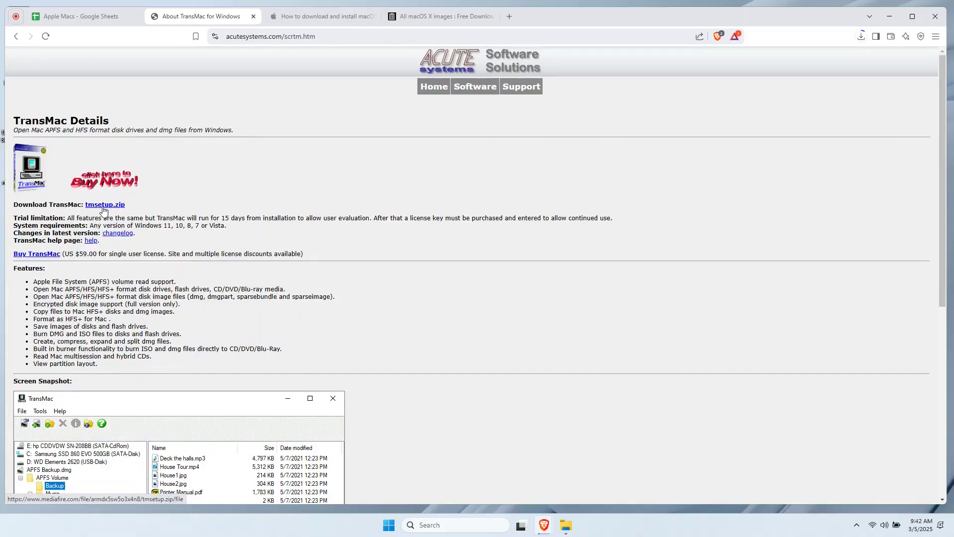
click(208, 388)
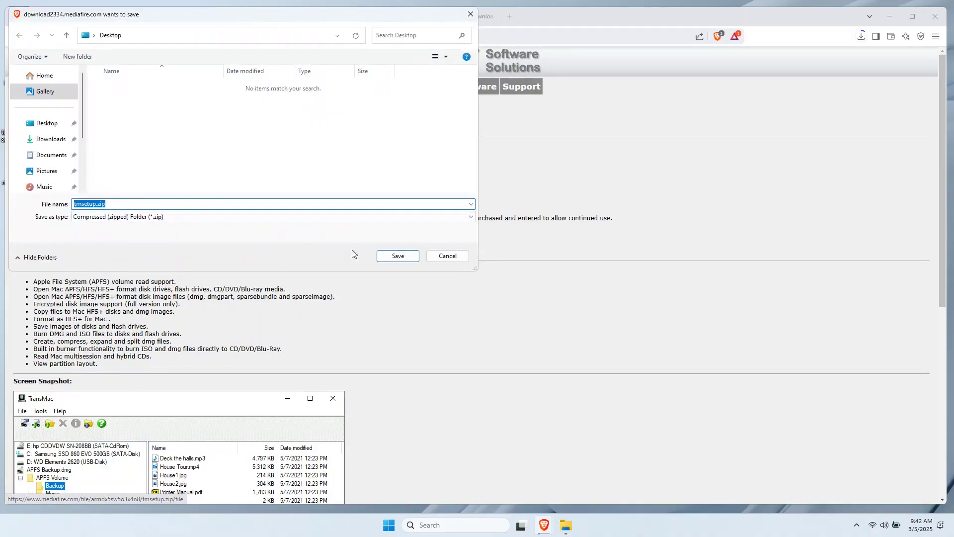
click(398, 255)
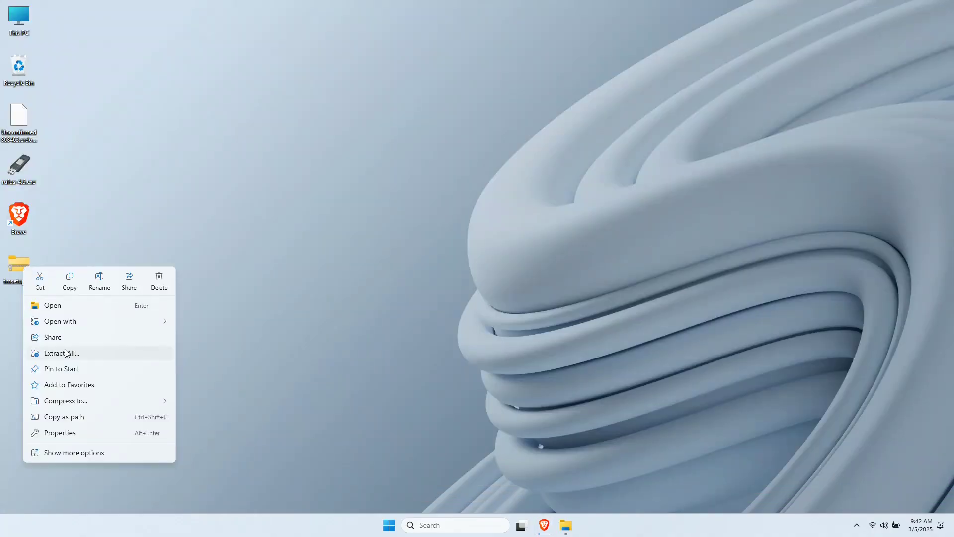
- Extract tmsetup.zip into a tmsetup folder and run setup.exe past the security warning
click(65, 353)
click(566, 357)
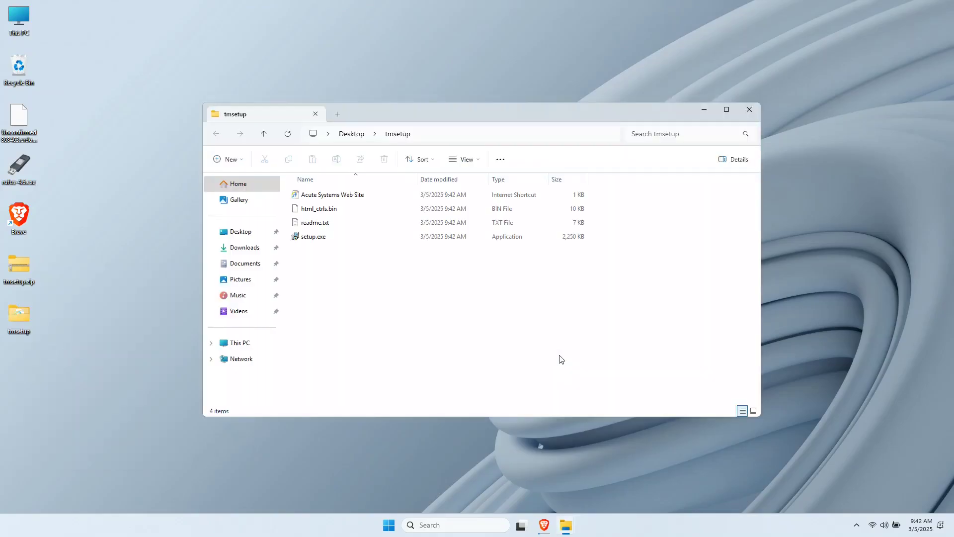
double_click(308, 236)
click(501, 271)
- Install TransMac with the license accepted, default Start Menu folder, and readme viewing unchecked
click(378, 307)
click(528, 340)
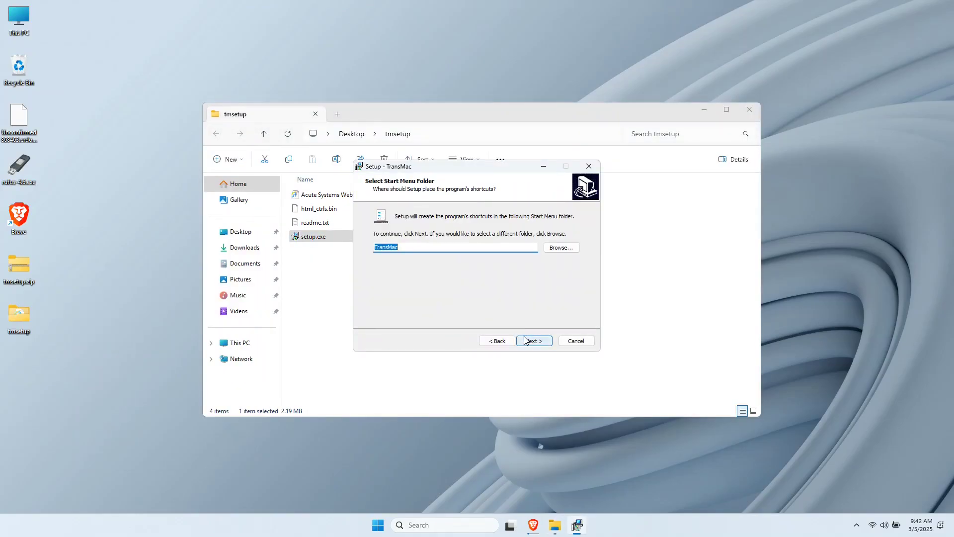
click(528, 340)
click(528, 340)
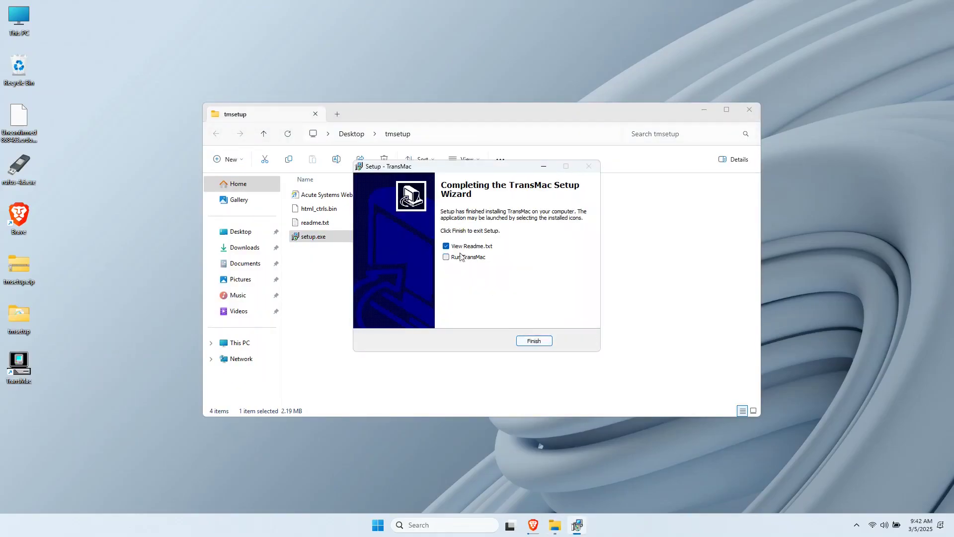
click(460, 249)
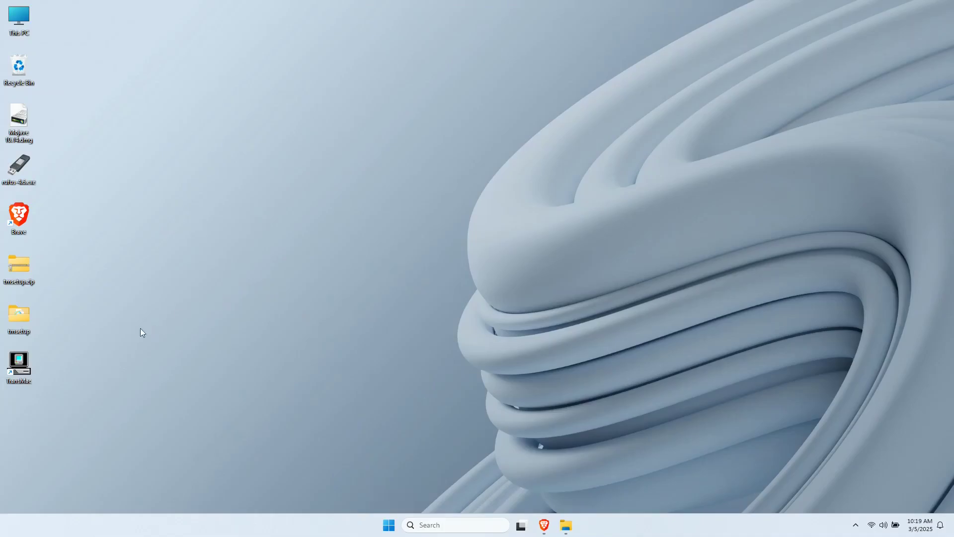
- Run TransMac as administrator in trial mode and centre its window on screen
right_click(24, 367)
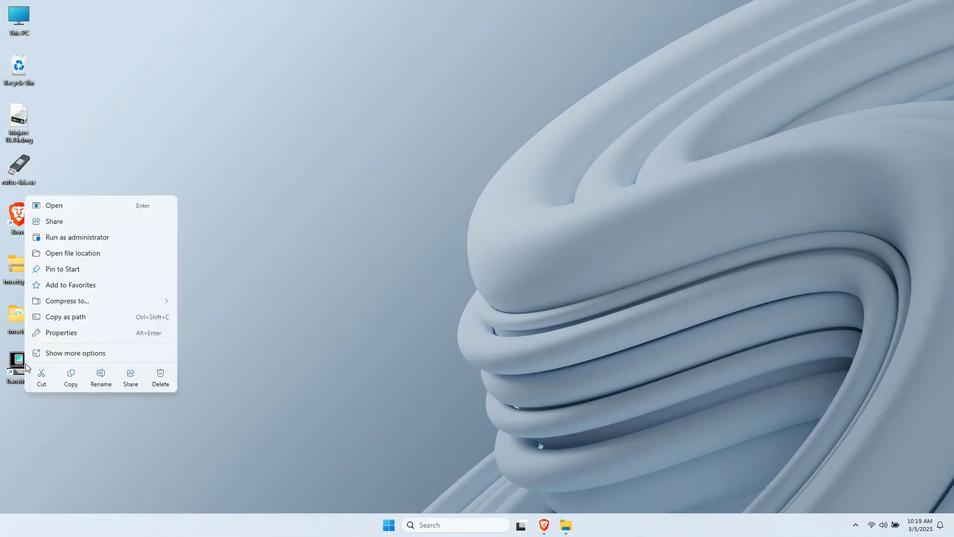
click(73, 238)
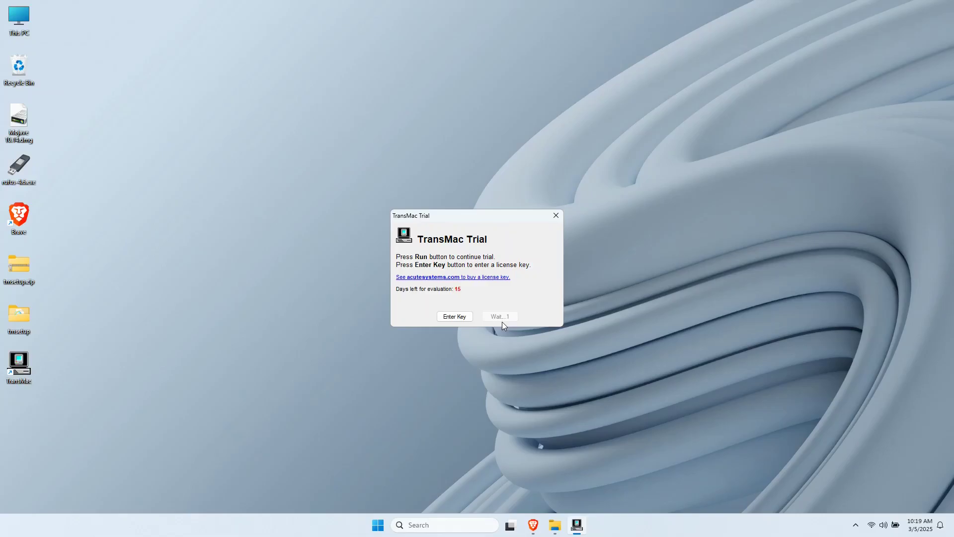
click(501, 321)
drag(261, 10, 467, 158)
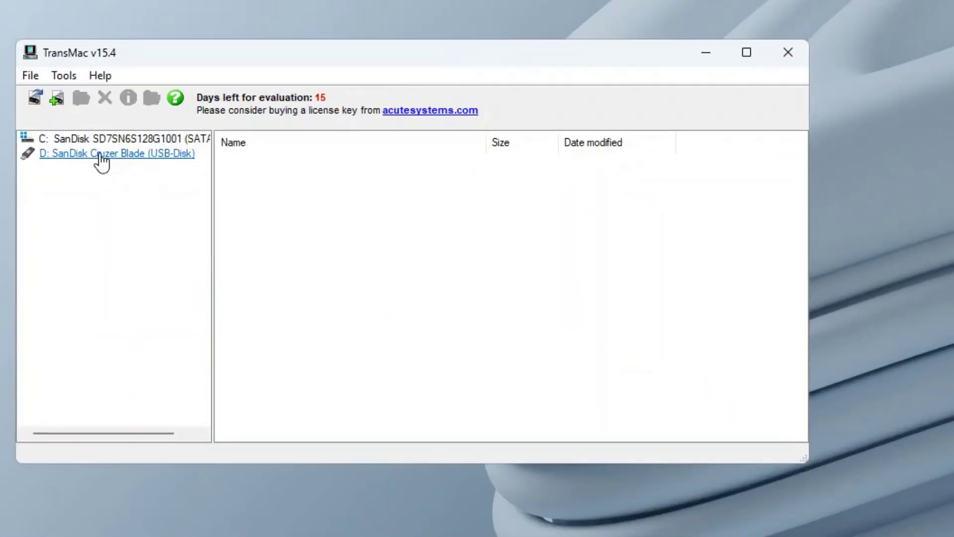
- Start Restore with Disk Image on the D: SanDisk Cruzer Blade, allowing dismount and overwrite
right_click(269, 205)
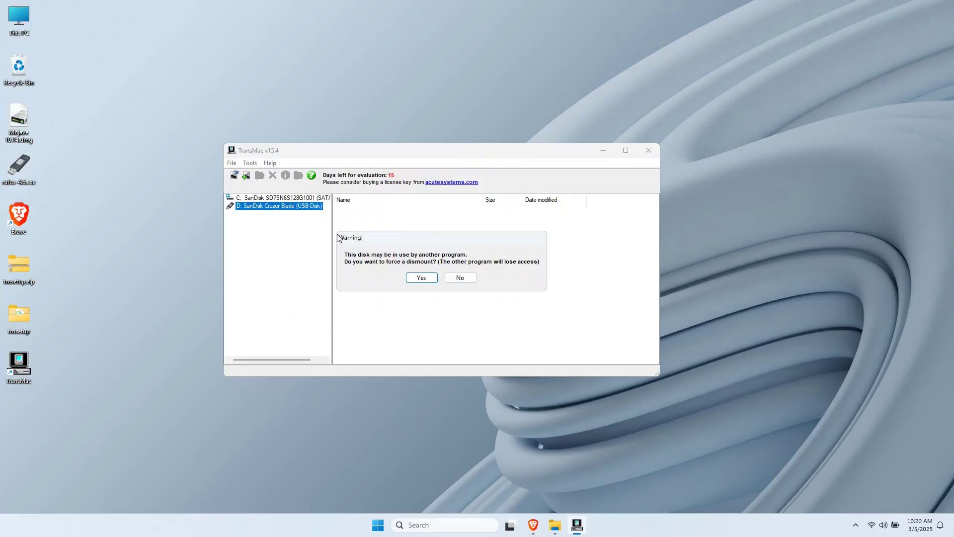
click(213, 205)
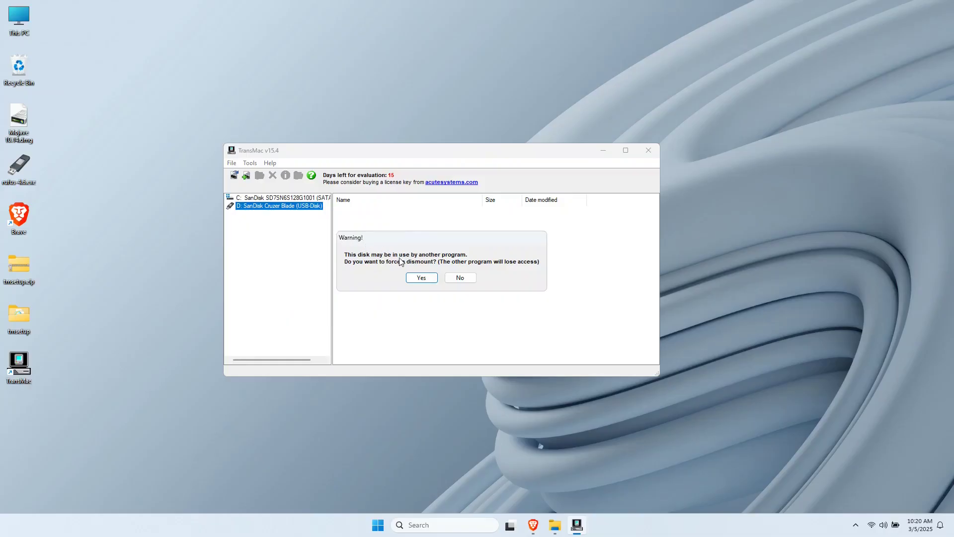
click(420, 278)
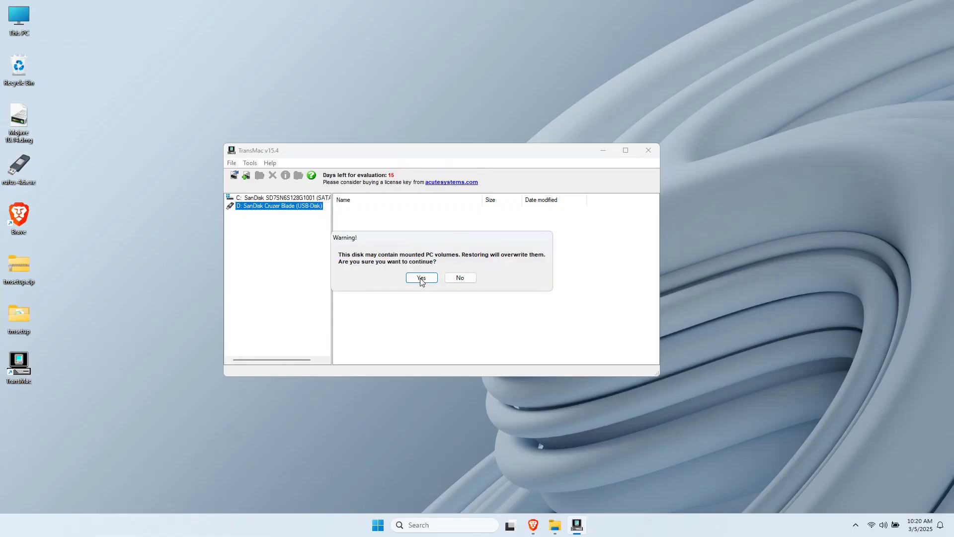
click(420, 278)
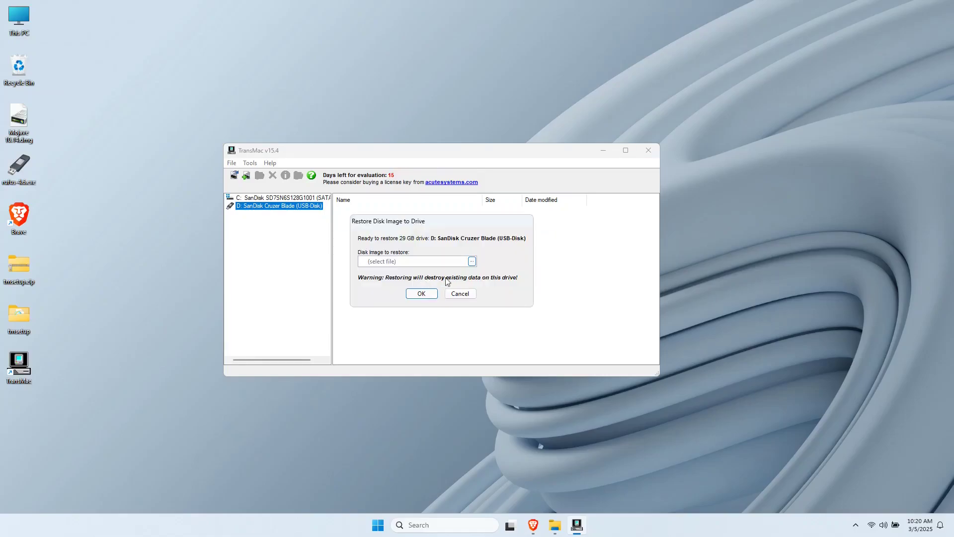
- Choose Mojave 10.14.dmg from the Desktop and confirm overwriting the 29 GB USB drive
click(472, 262)
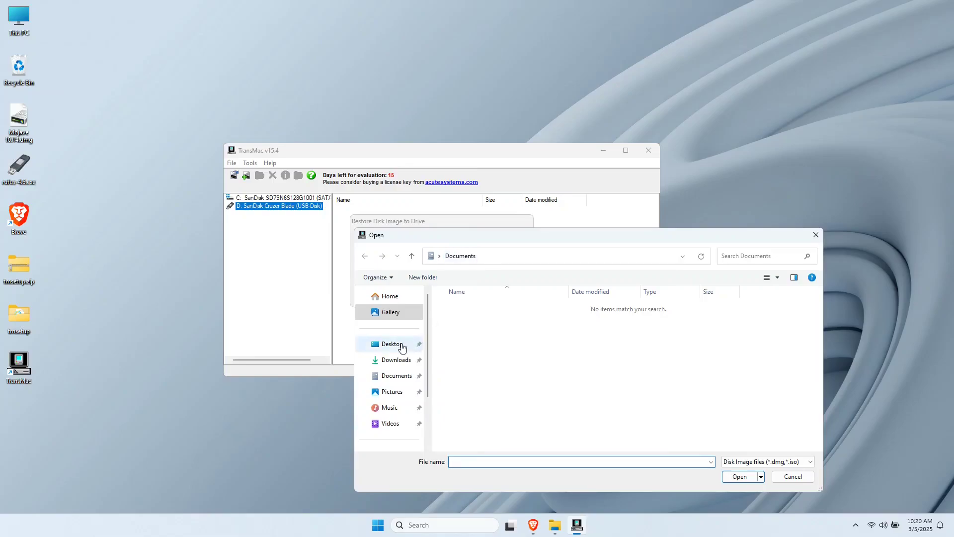
click(392, 344)
double_click(458, 322)
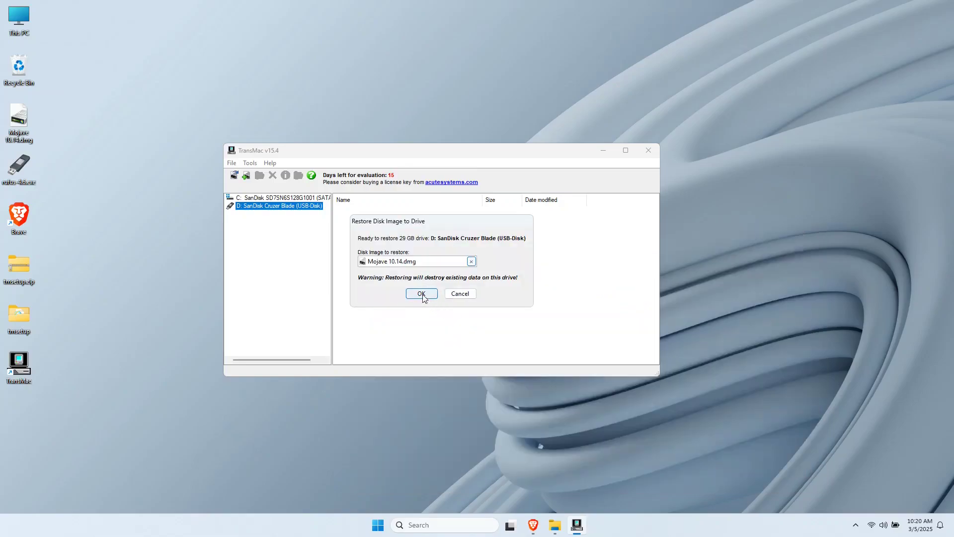
click(422, 295)
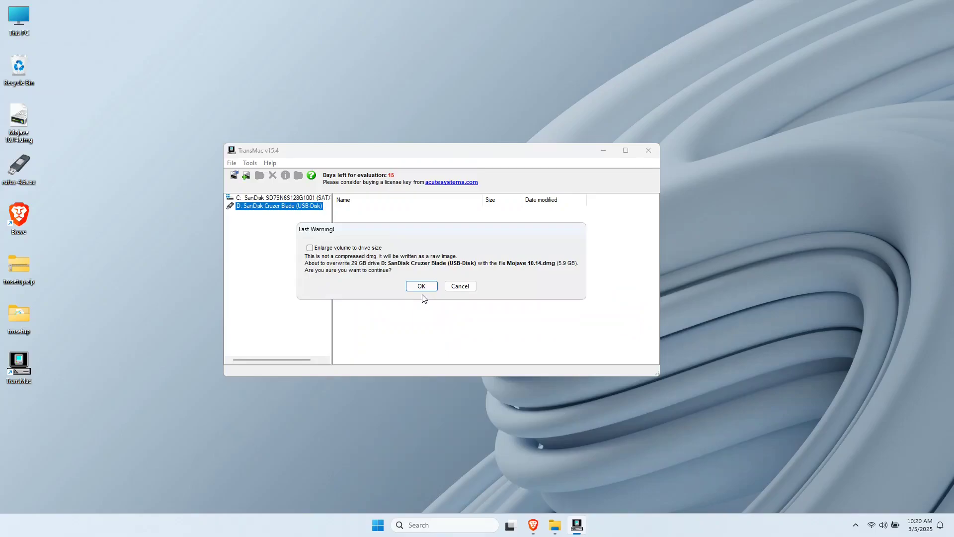
click(422, 286)
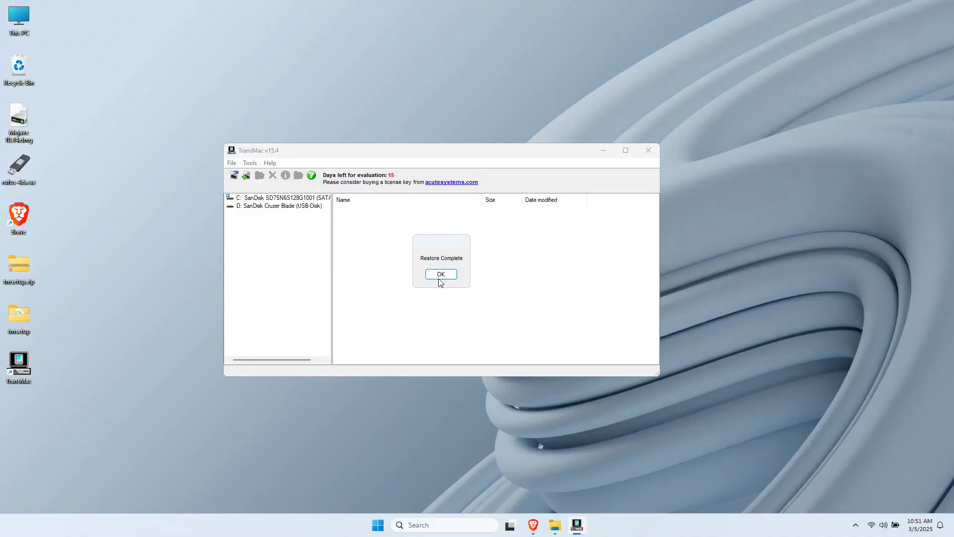
- Dismiss Restore Complete, close TransMac, and eject the Cruzer Blade USB drive from the tray
click(440, 274)
click(648, 150)
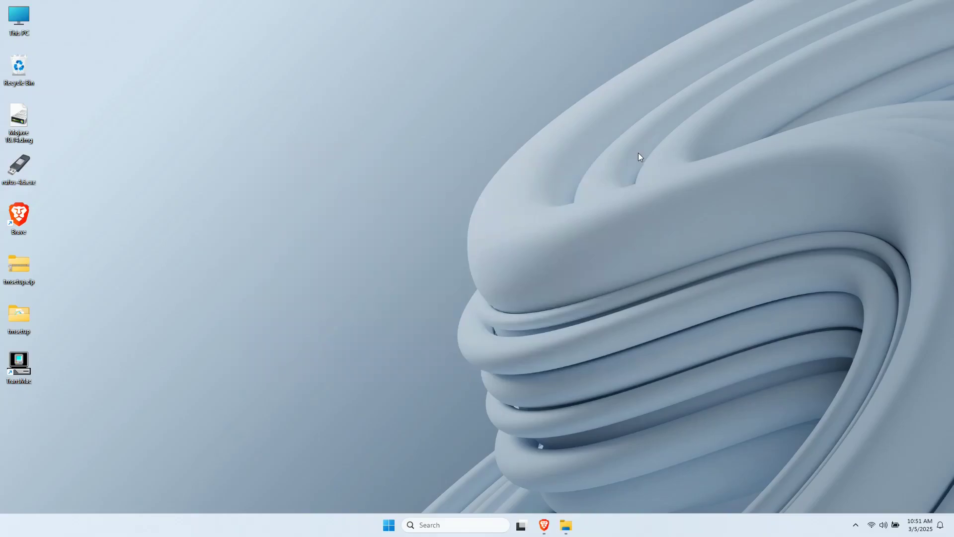
click(855, 525)
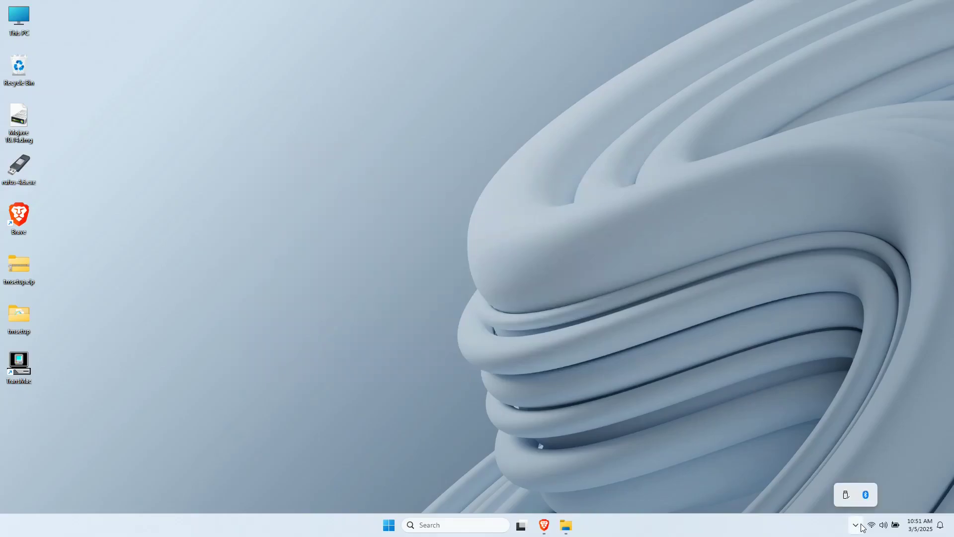
click(845, 497)
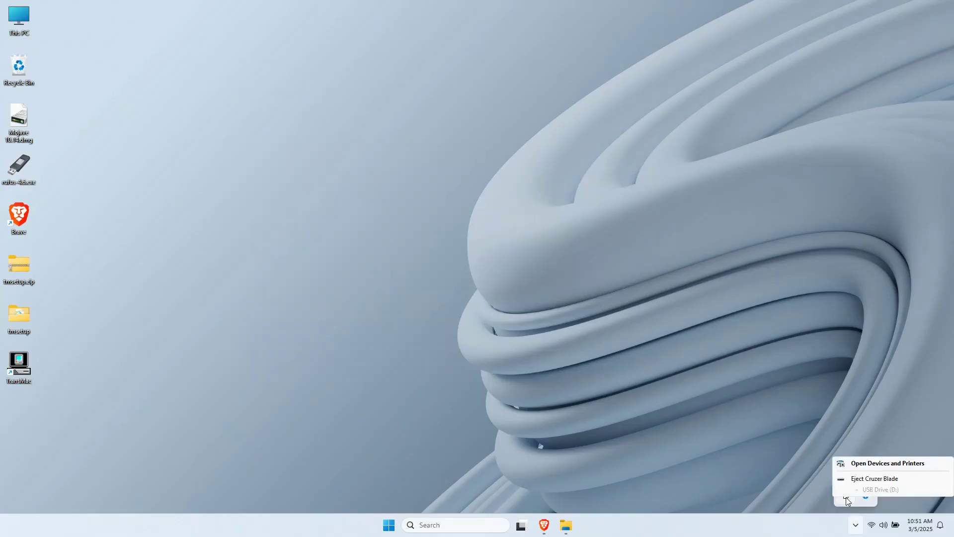
click(870, 479)
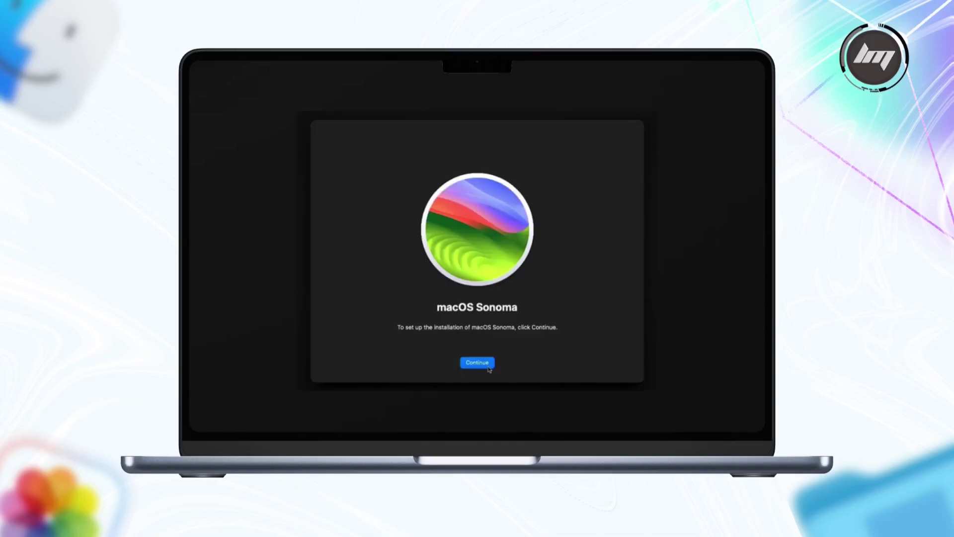
- Continue past the macOS Sonoma introduction to the destination step for the 'Sonoma' disk
click(488, 367)
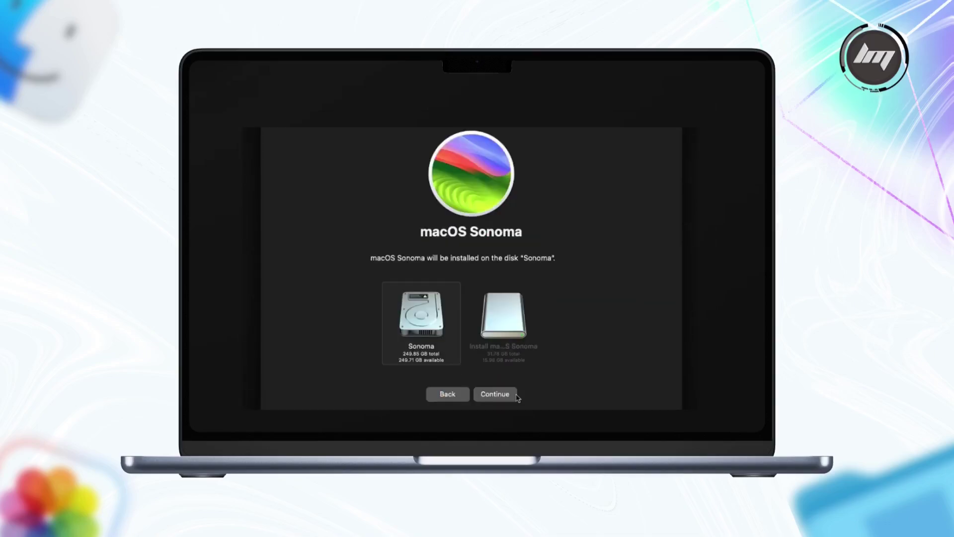